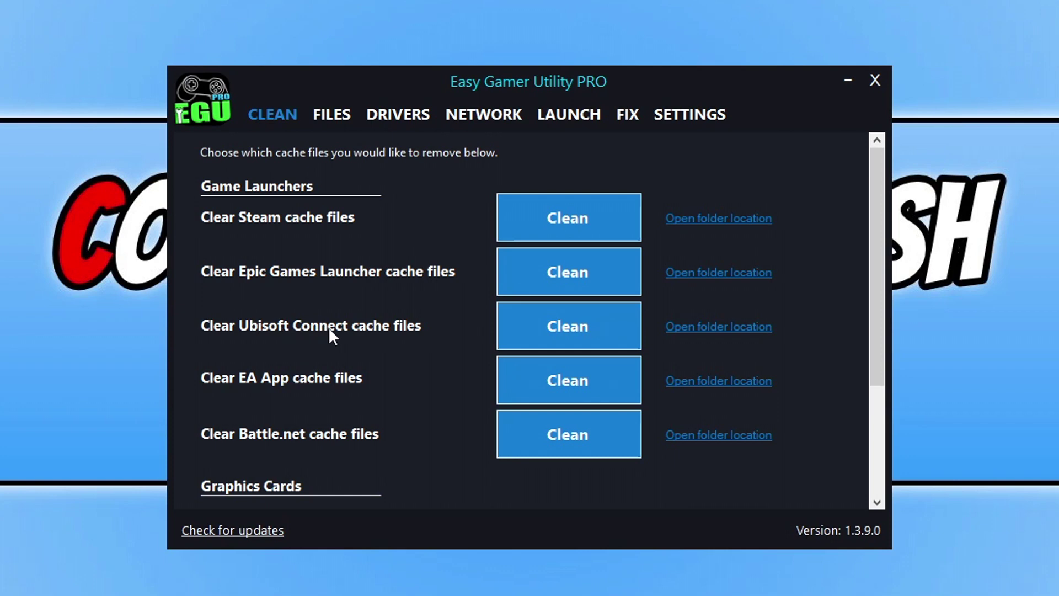
Permanently clean the Ubisoft Connect cache folders and close the list of deleted folders
left_click(568, 325)
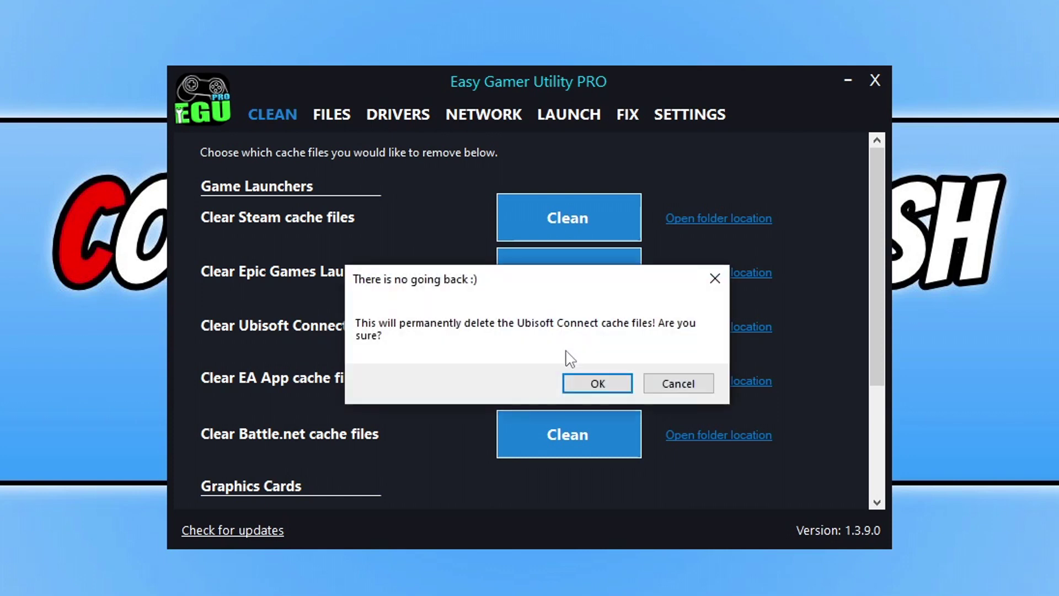
left_click(598, 383)
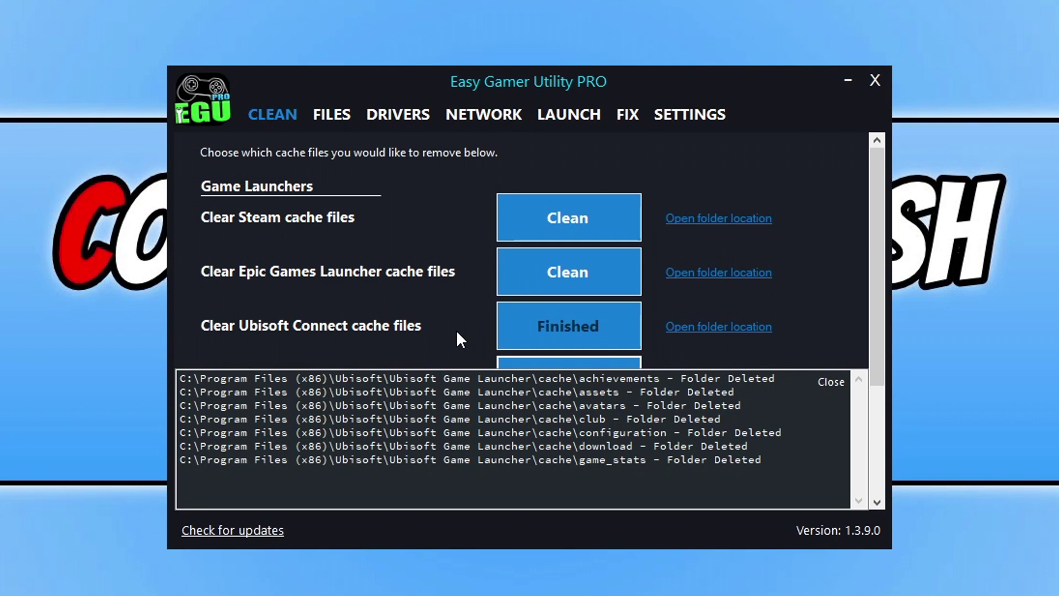
left_click(836, 383)
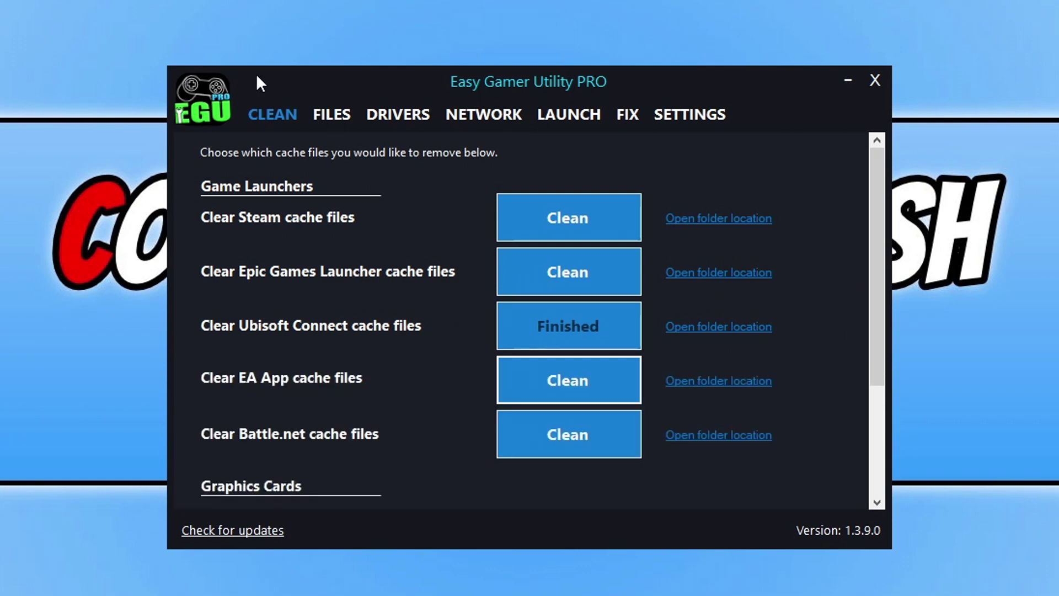
left_click_drag(882, 182, 884, 289)
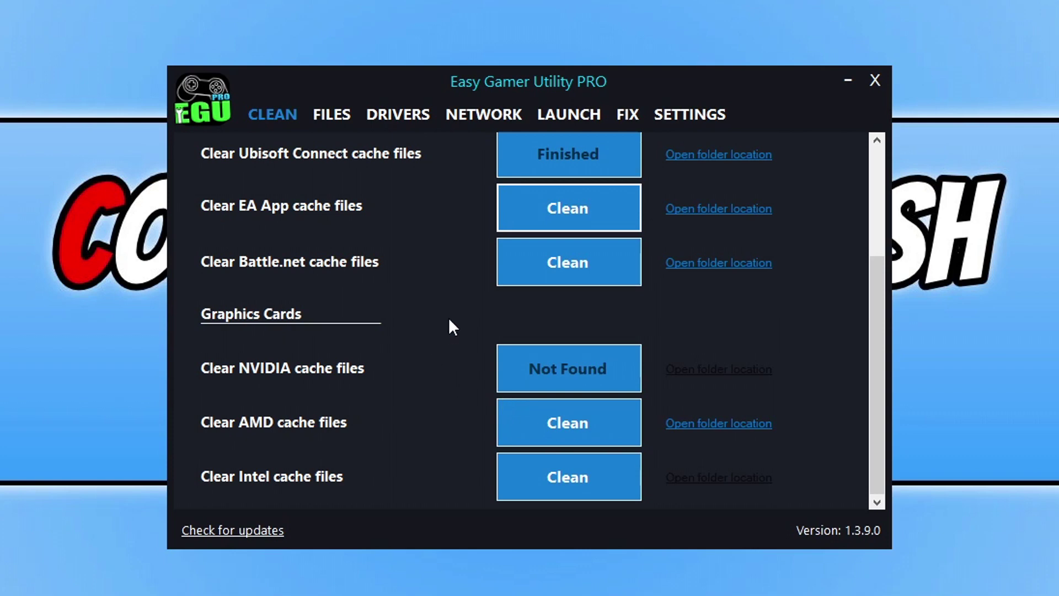
Switch to the FIX page and scroll down to the Custom Game Fixing section
left_click(634, 112)
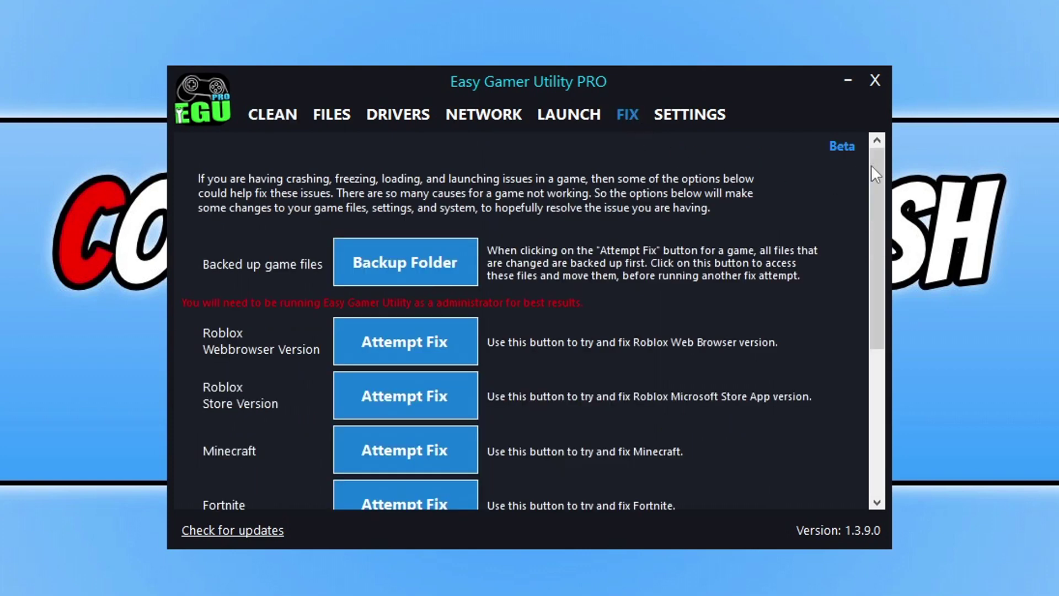
left_click_drag(871, 164, 875, 291)
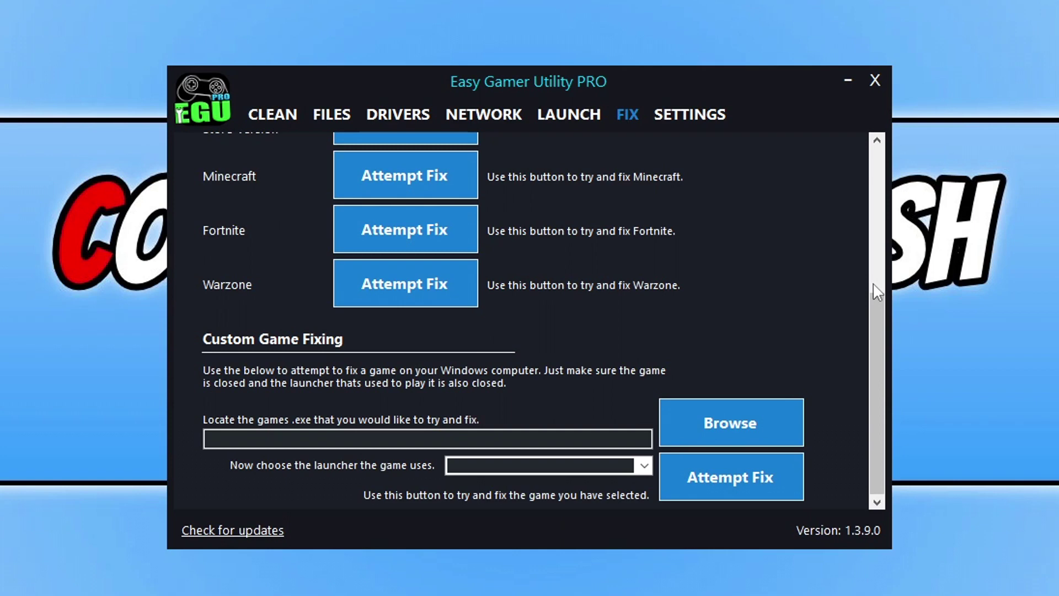
Browse for the game; after the desktop shortcut fails, select TheCrewMotorfest in Ubisoft Game Launcher\games\The Crew Motorfest
left_click(746, 434)
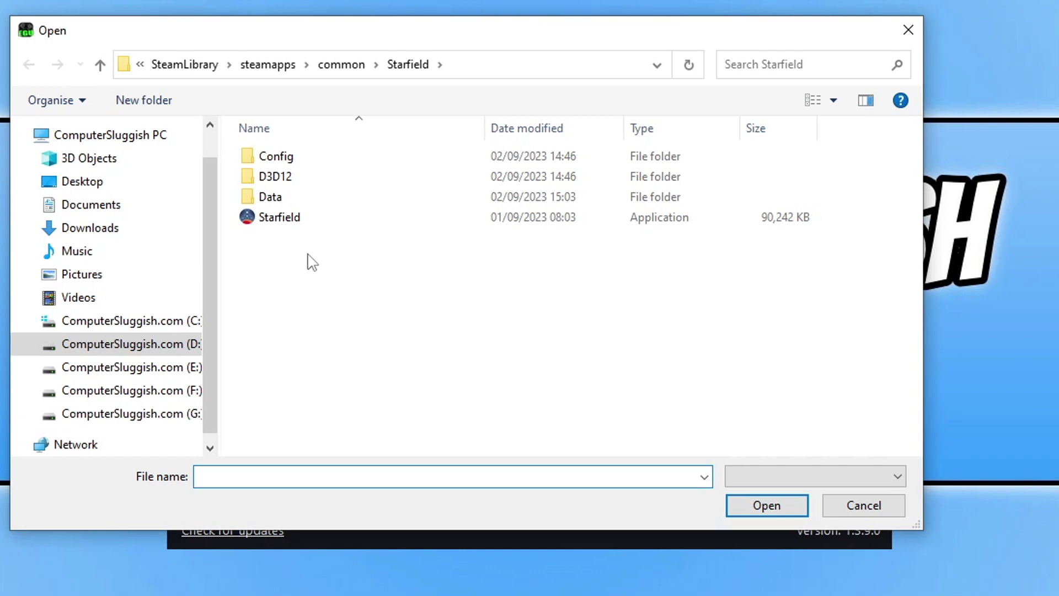
left_click(102, 186)
left_click(264, 199)
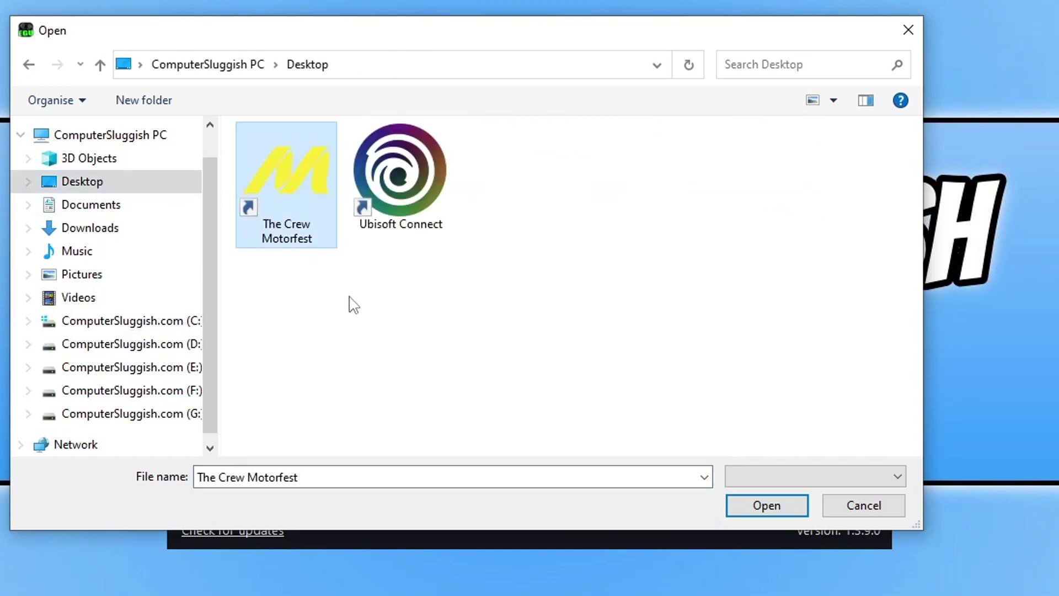
left_click(767, 505)
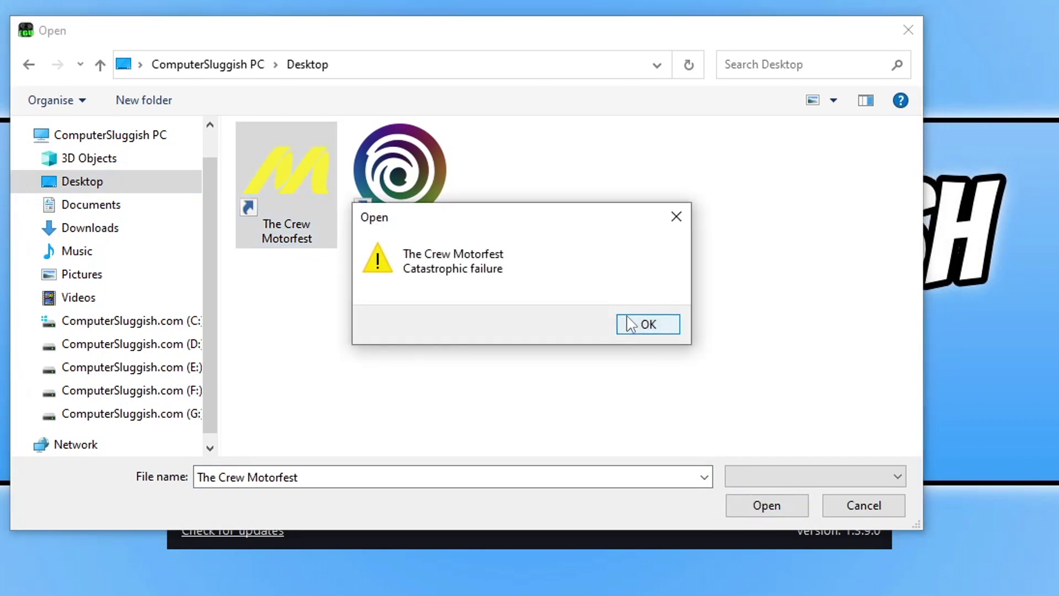
left_click(643, 324)
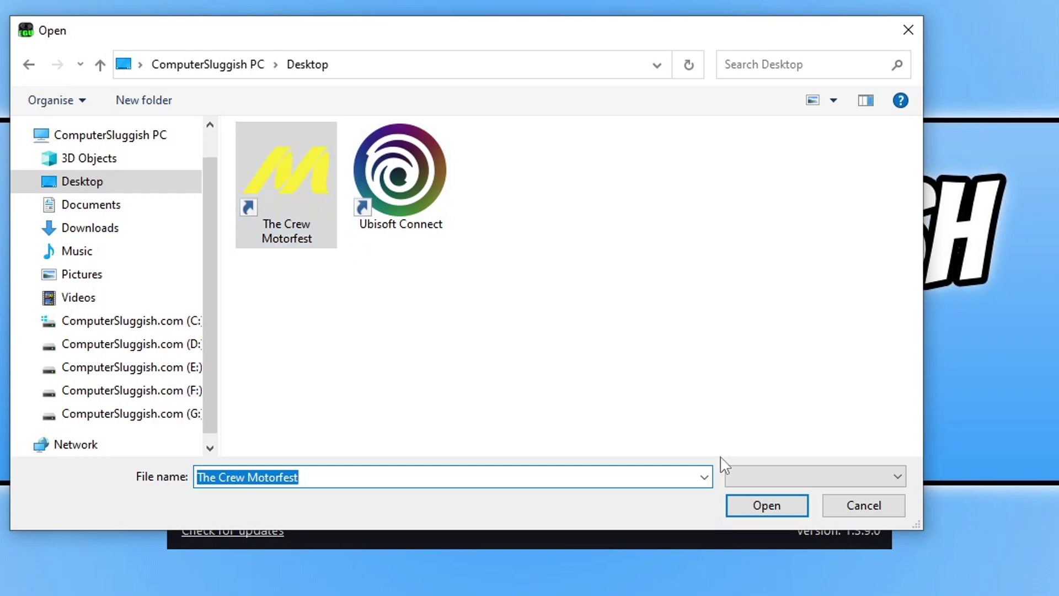
left_click(752, 499)
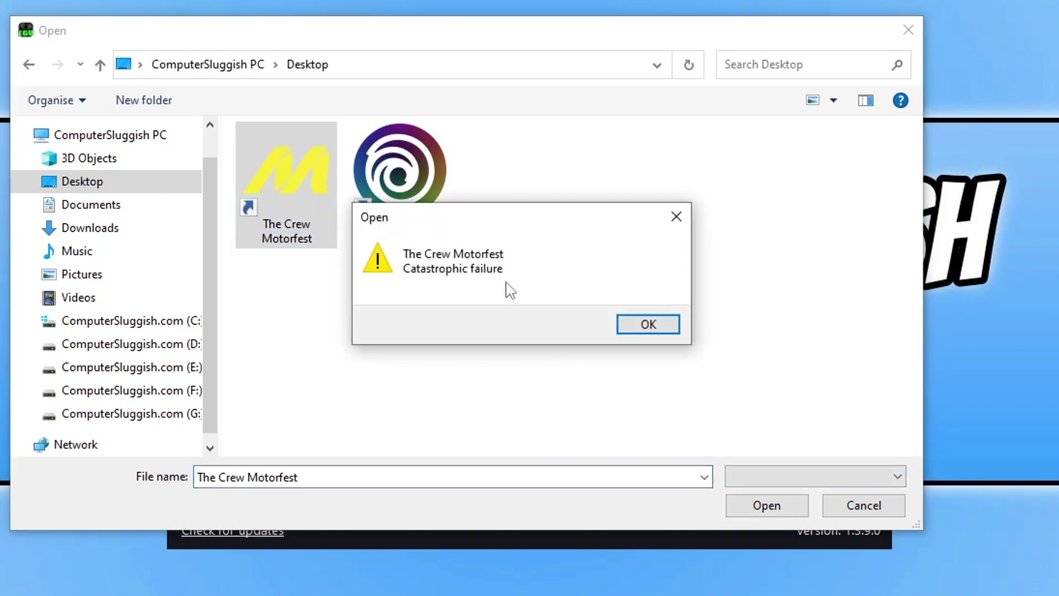
left_click(642, 331)
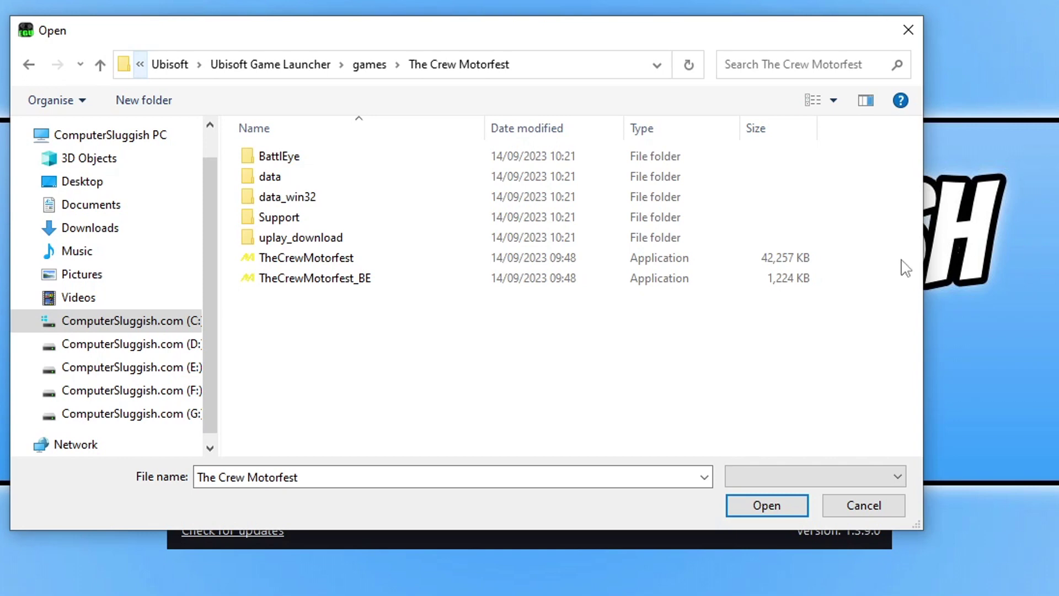
left_click(346, 264)
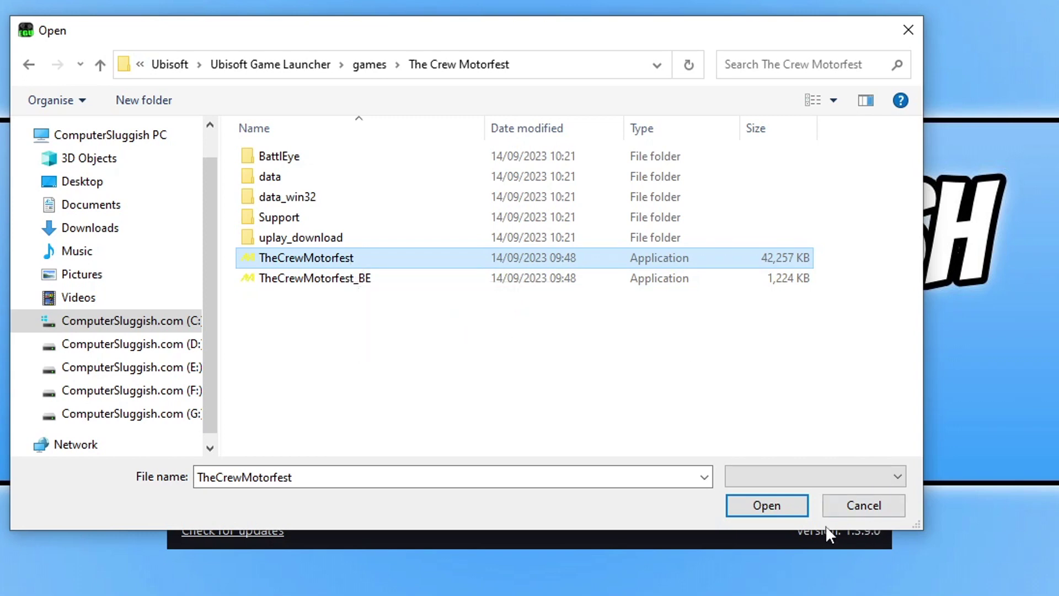
Load the TheCrewMotorfest executable, set Ubisoft Connect as its launcher, and run Attempt Fix
left_click(767, 507)
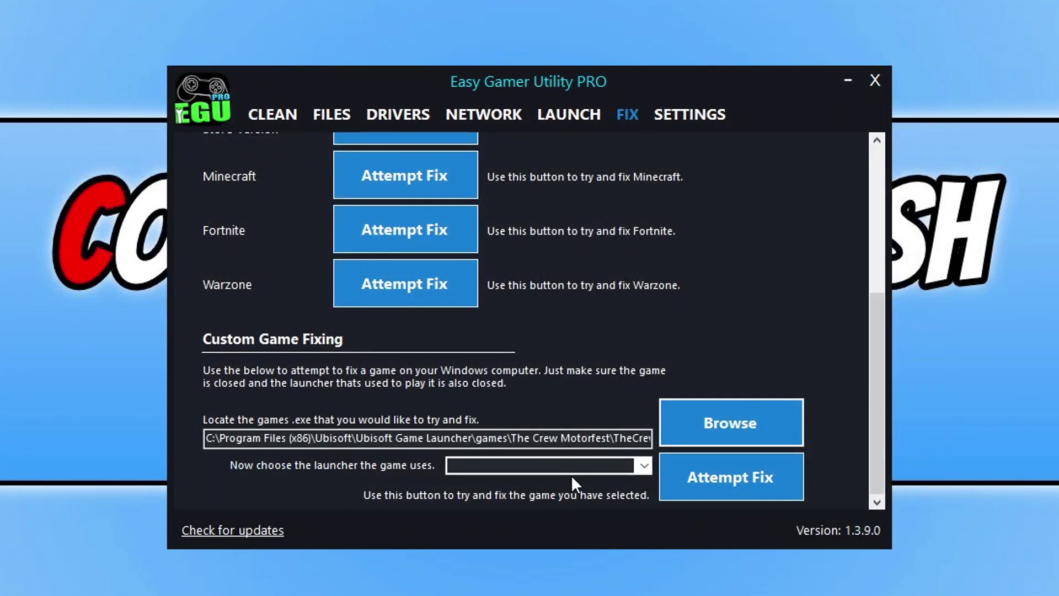
left_click(643, 467)
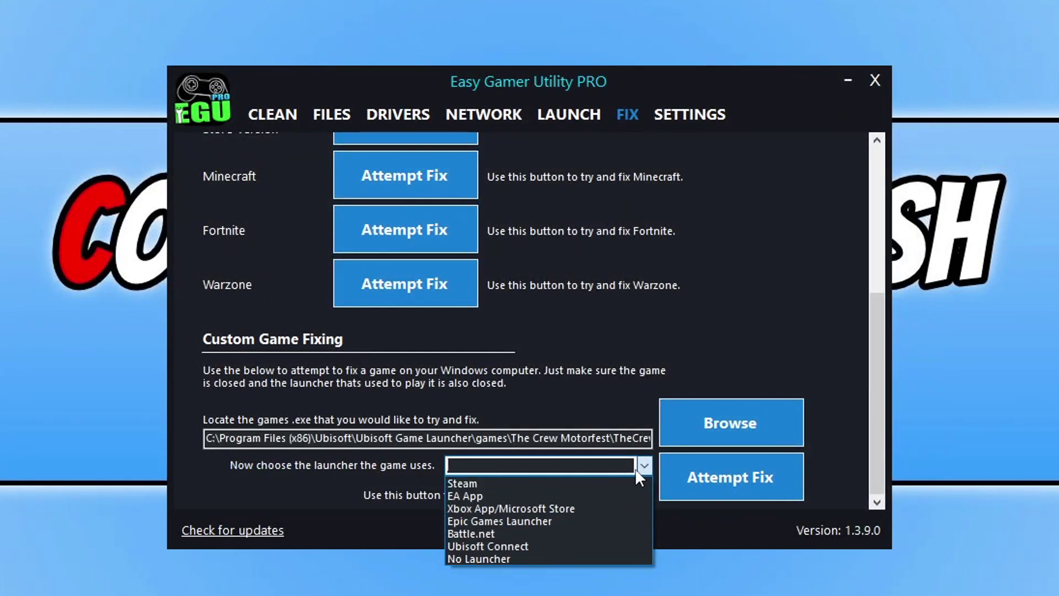
left_click(538, 545)
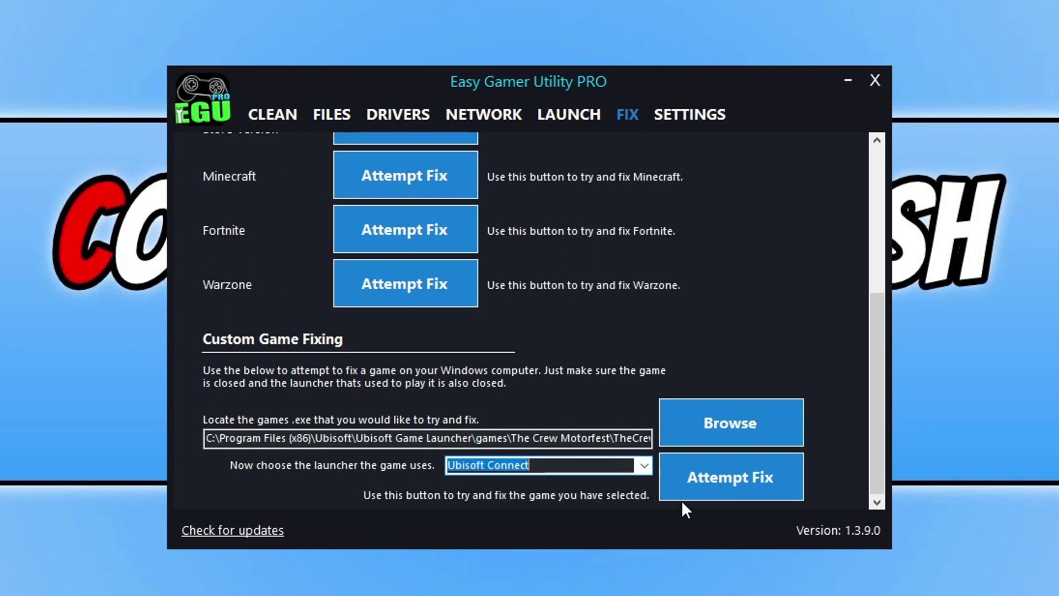
left_click(700, 484)
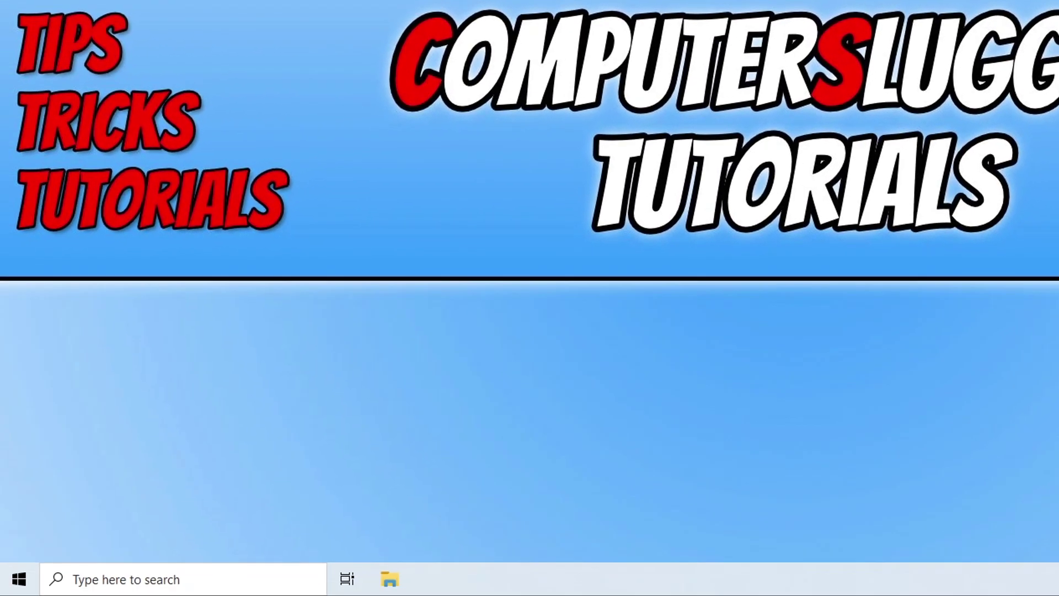
Check Windows Update under Settings > Update & Security, then close Settings
right_click(19, 579)
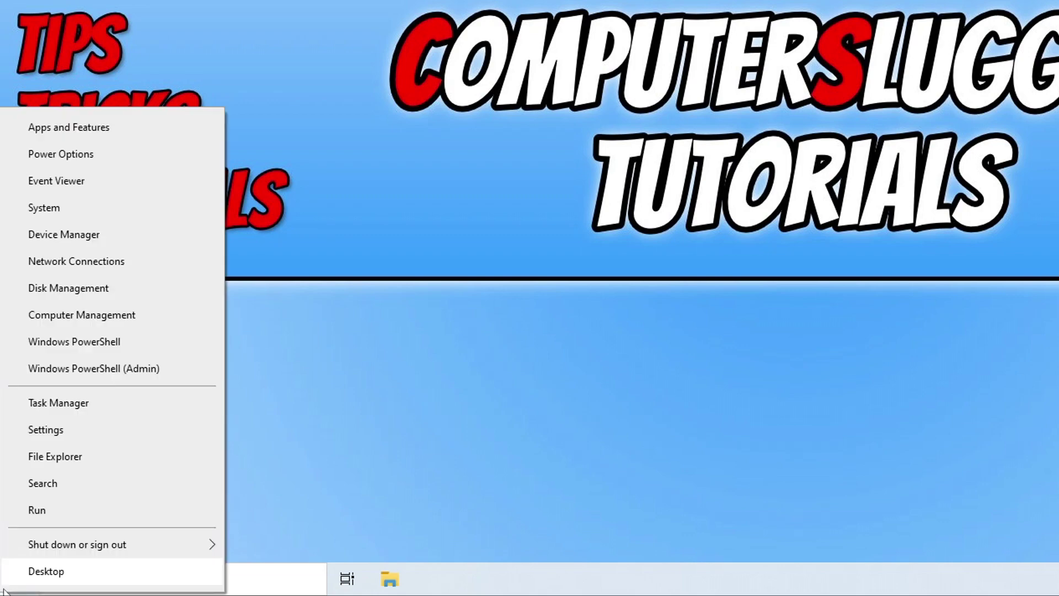
left_click(91, 430)
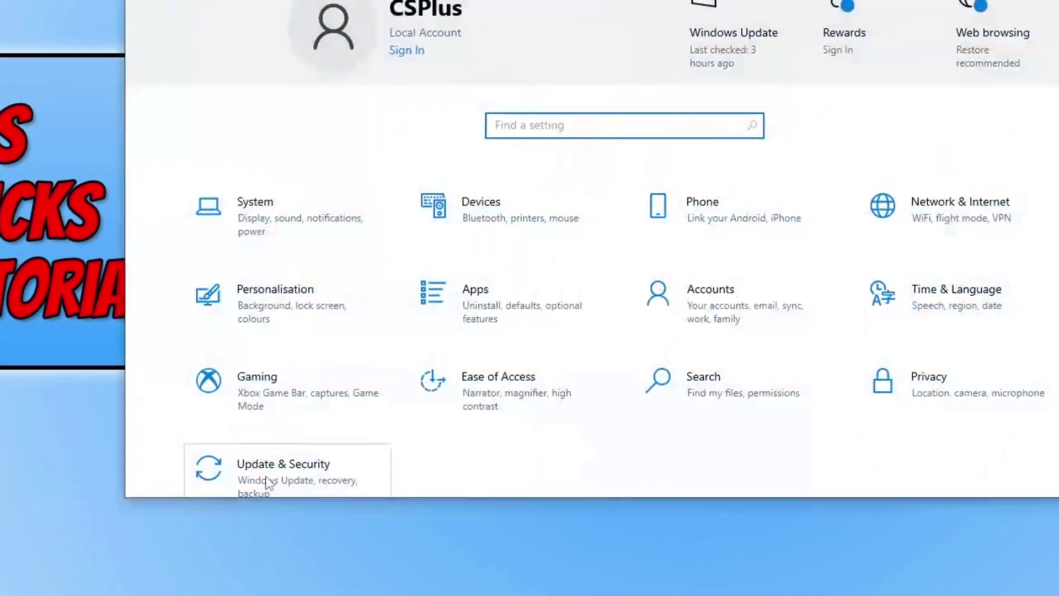
left_click(267, 484)
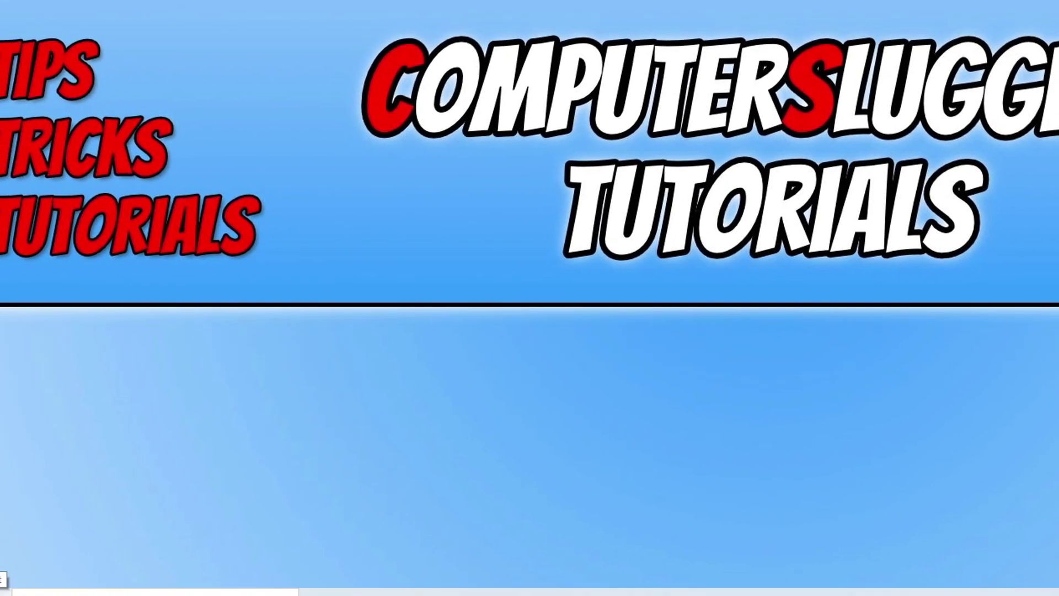
right_click(22, 582)
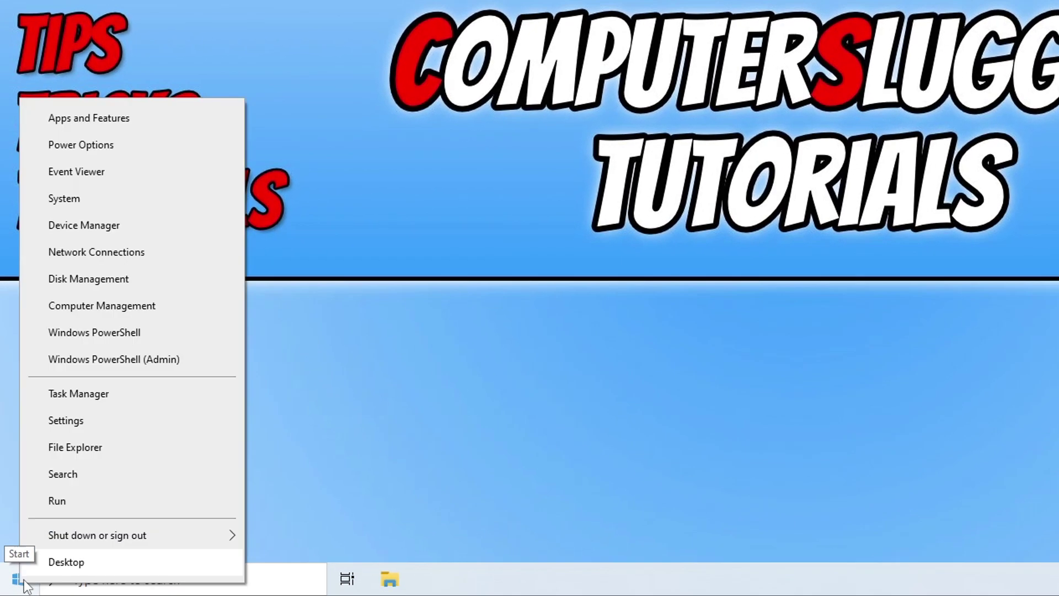
Expand Display adapters in Device Manager and select the AMD Radeon RX 6750 XT
left_click(133, 229)
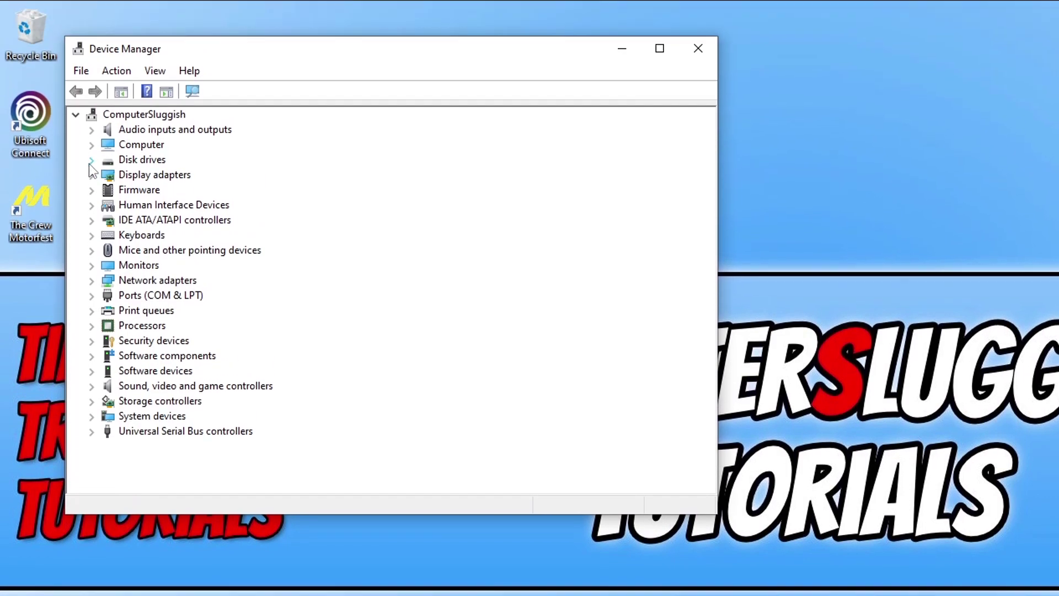
left_click(91, 175)
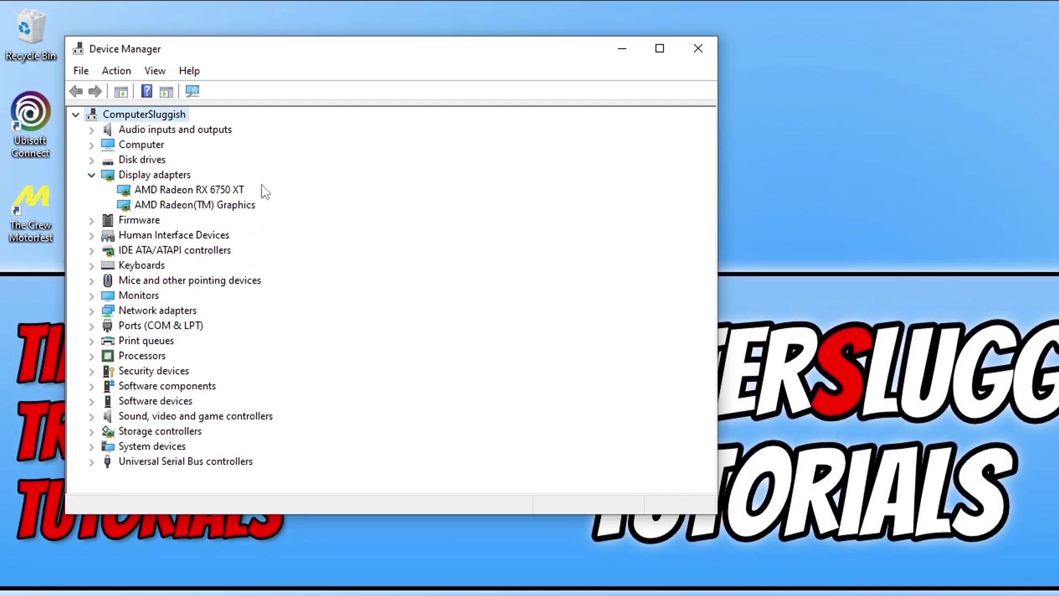
left_click(231, 189)
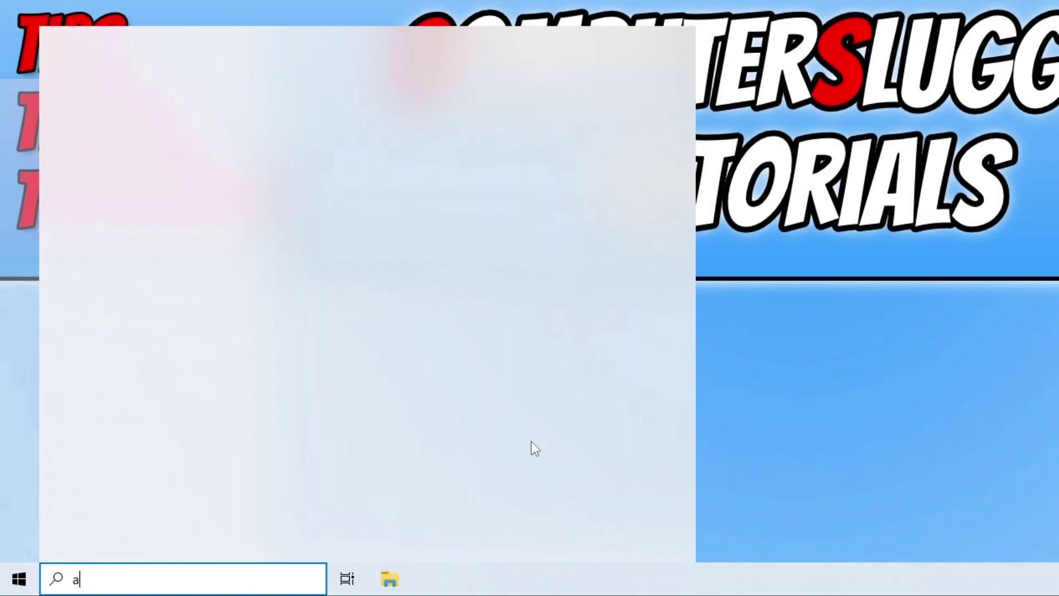
Search 'advanced system settings' and open the Performance Options virtual memory settings
type("dvanced")
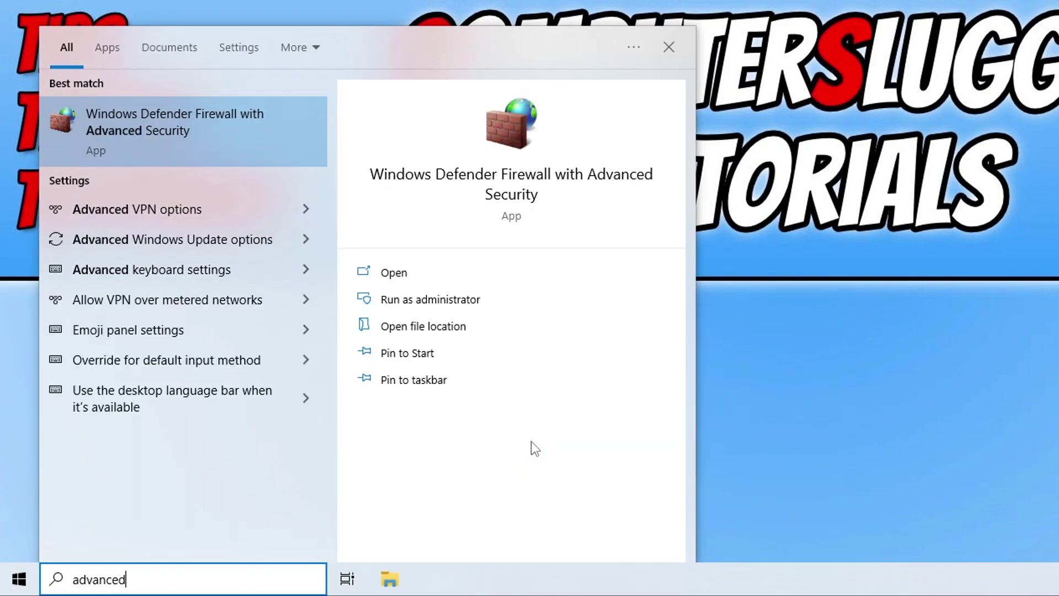
type(" ssy")
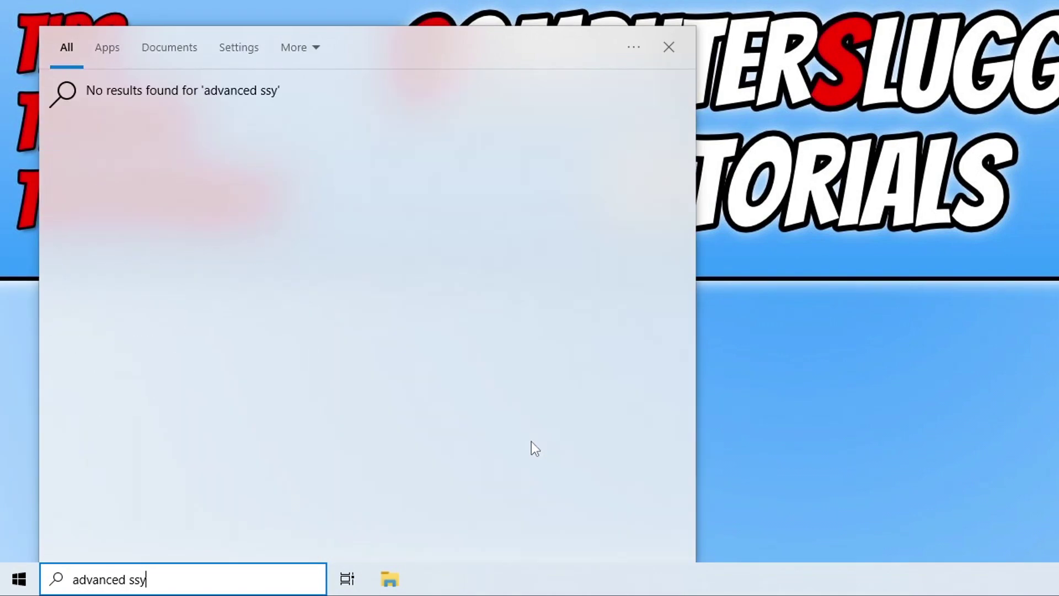
key("BackSpace")
key("BackSpace")
type("yste")
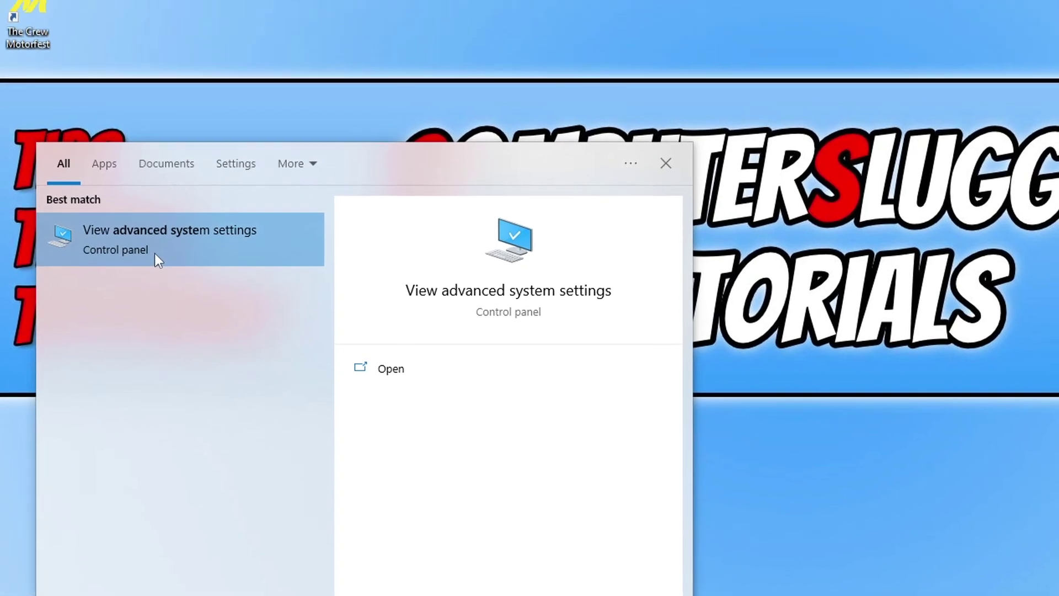
left_click(160, 132)
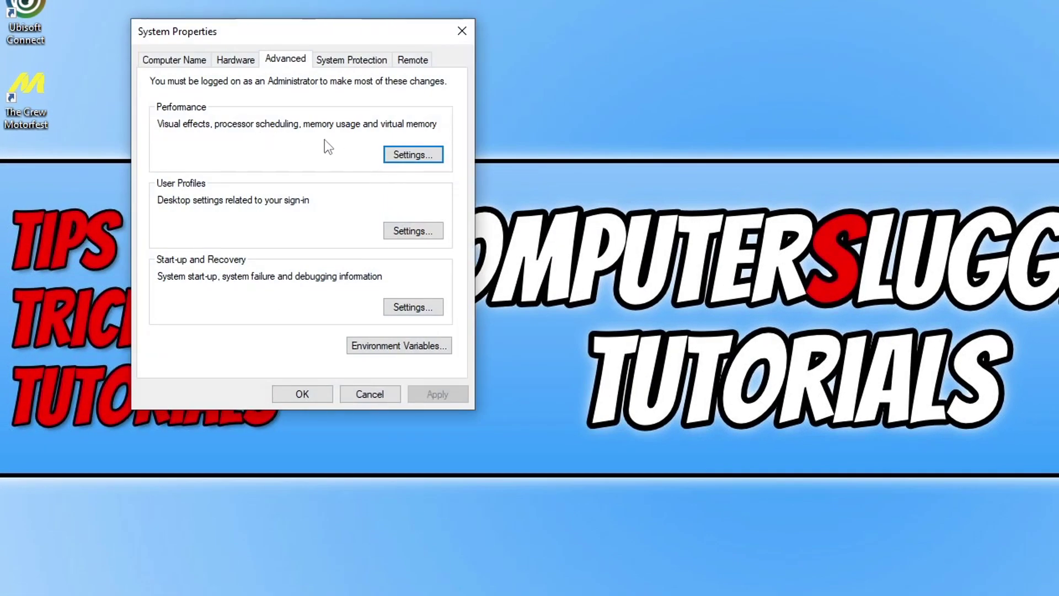
left_click(413, 155)
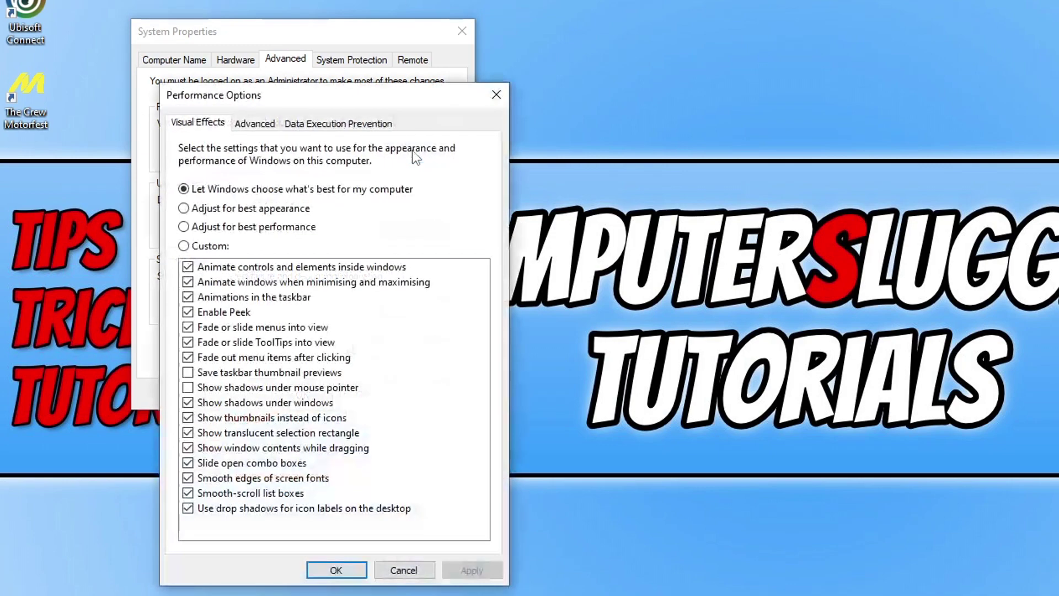
left_click(257, 121)
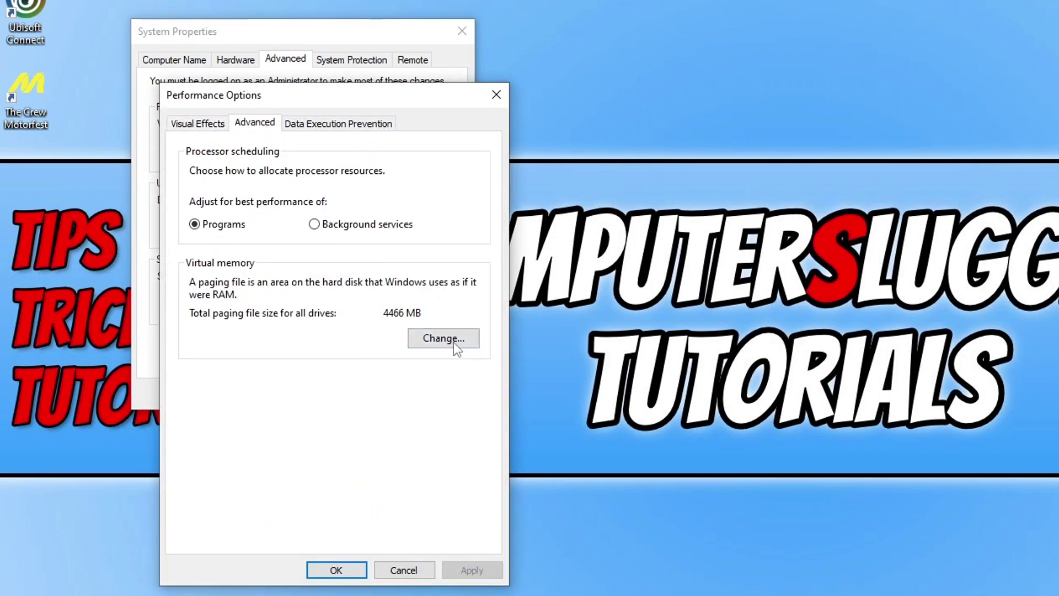
left_click(418, 337)
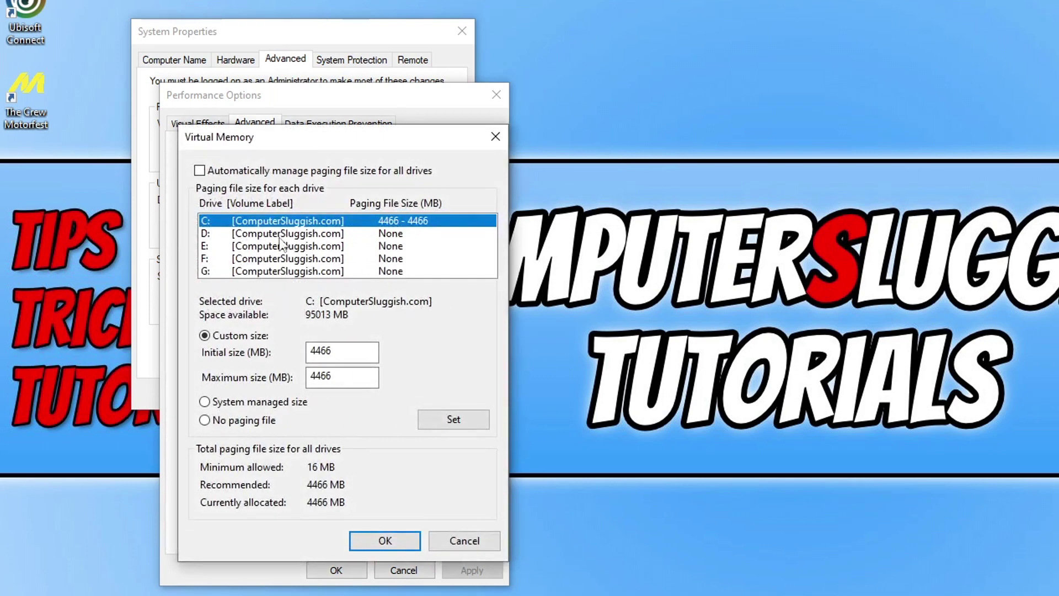
Disable automatic paging file management and give drive C a 4466 MB initial and maximum size
left_click(233, 172)
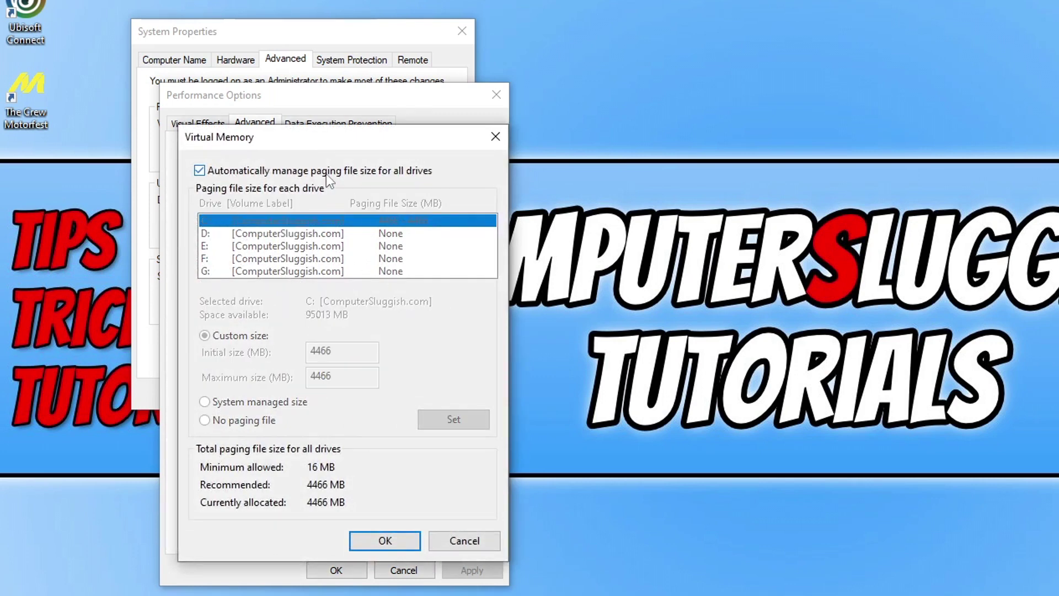
left_click(250, 172)
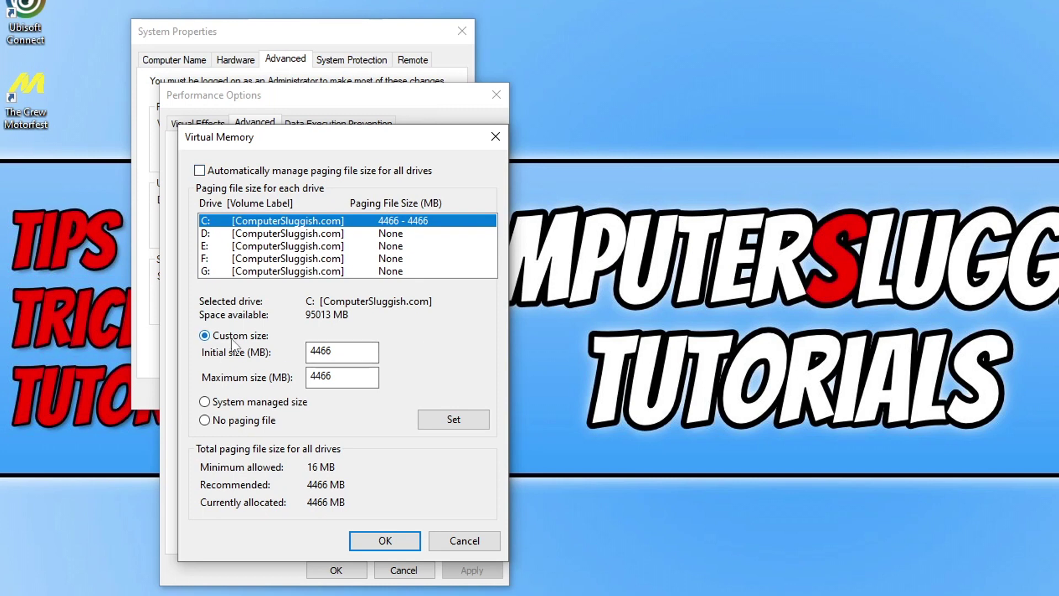
left_click(334, 355)
left_click_drag(316, 355, 364, 357)
left_click(350, 377)
double_click(342, 378)
left_click(354, 379)
Confirm the virtual memory change on all system dialogs and open Documents in File Explorer
left_click(386, 540)
left_click(337, 569)
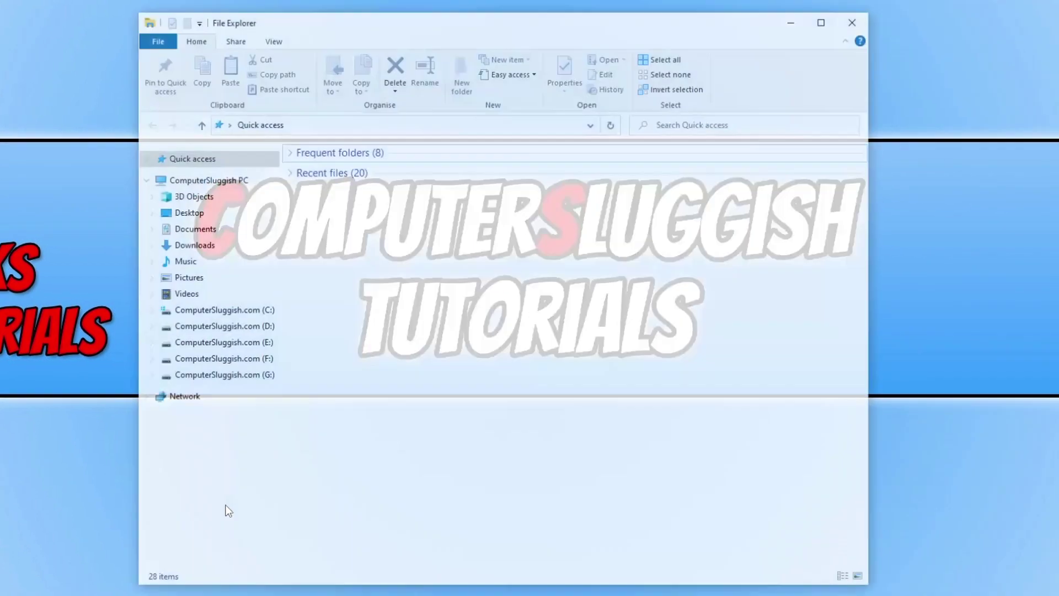
left_click(221, 232)
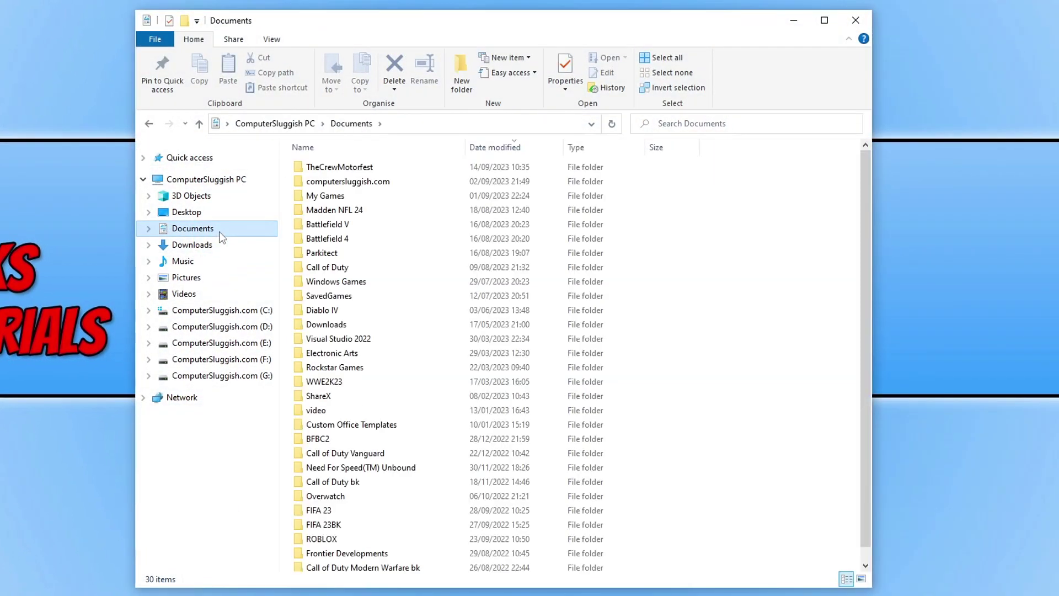
Rename the TheCrewMotorfest folder to TheCrewMotorfestCS
left_click(348, 168)
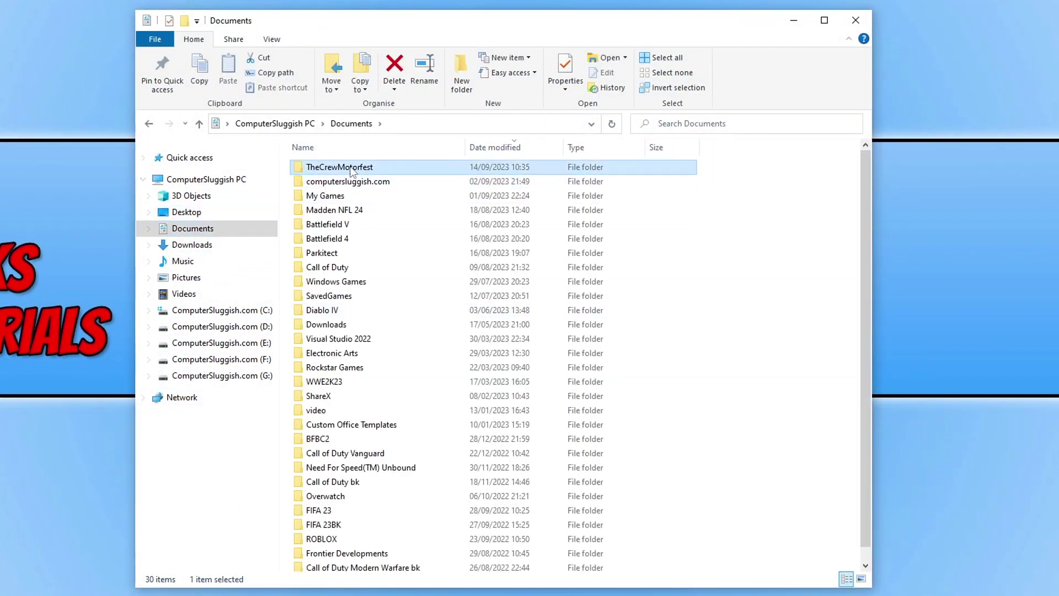
right_click(351, 172)
left_click(432, 418)
left_click(382, 167)
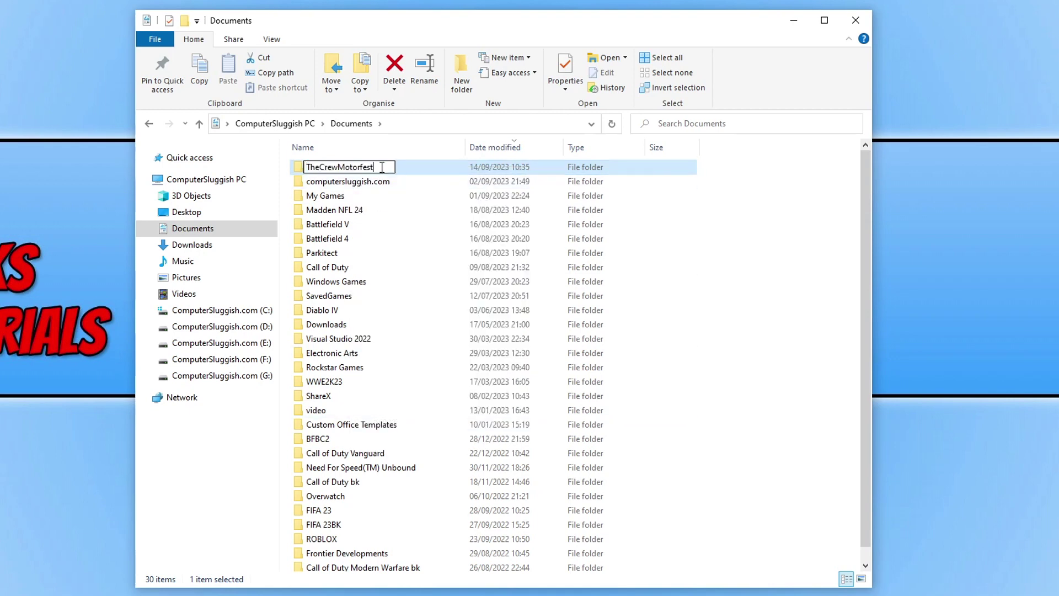
type("CS")
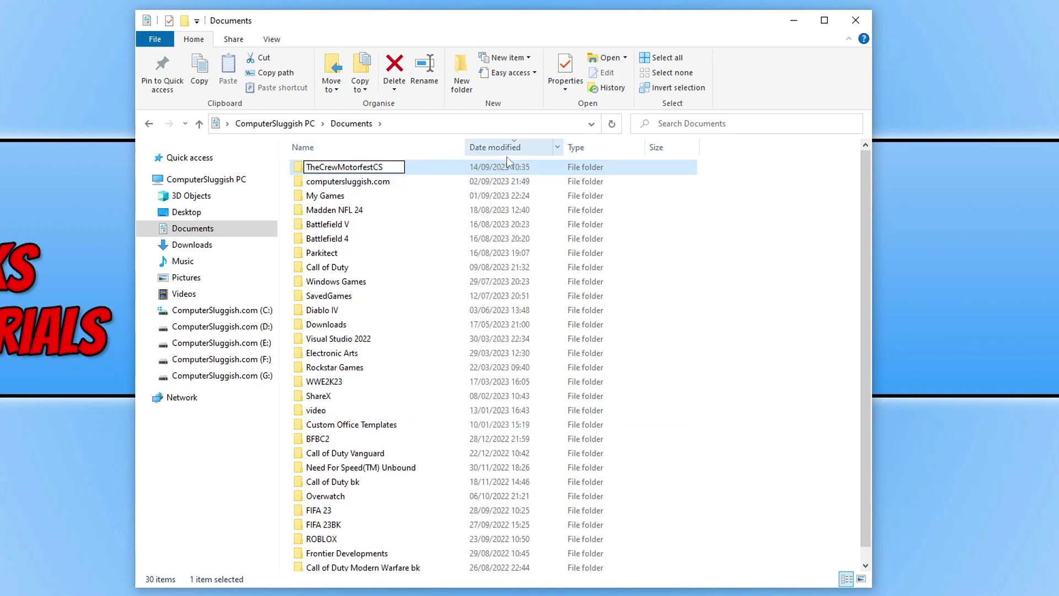
key("Return")
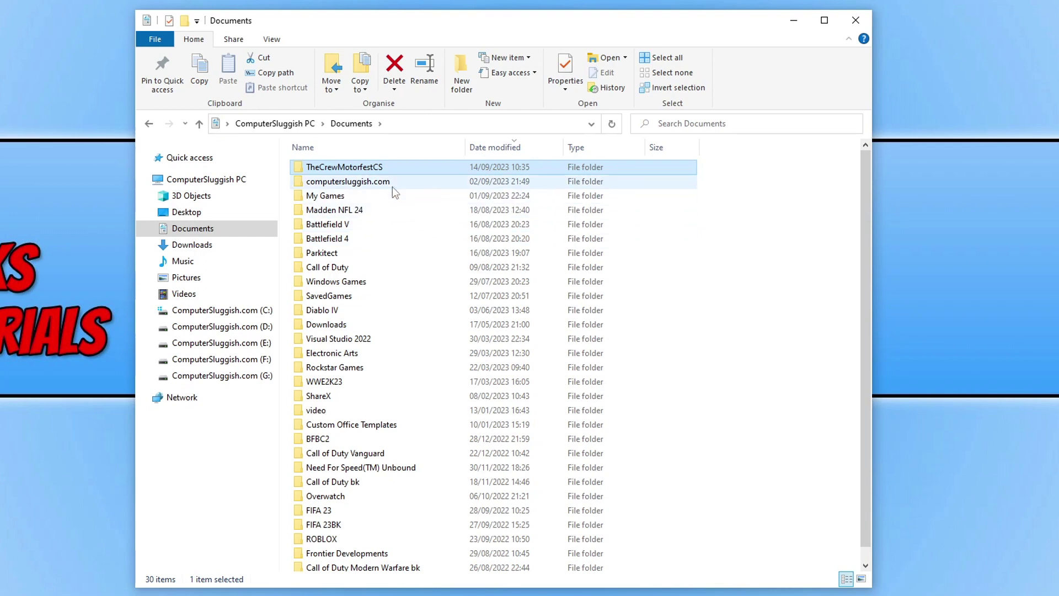
Open TheCrewMotorfestCS and go into its Temp folder
double_click(380, 166)
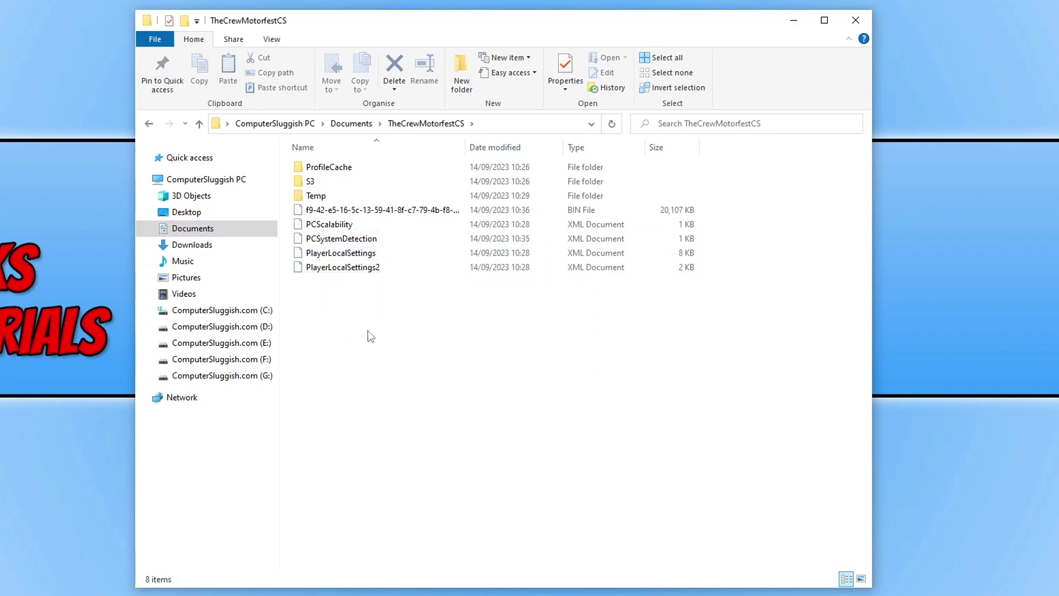
double_click(331, 166)
left_click(461, 127)
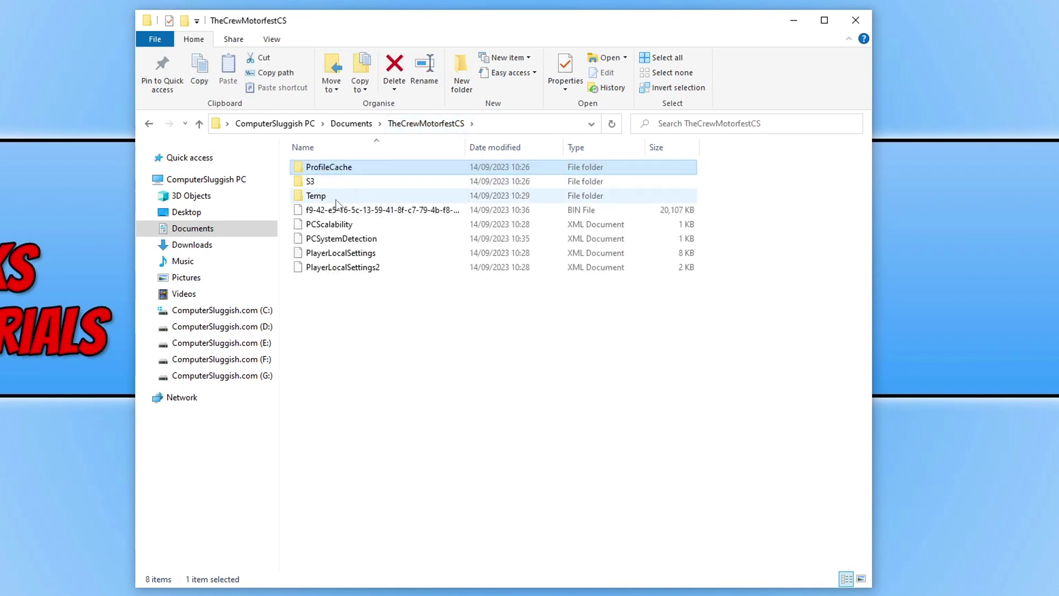
double_click(355, 196)
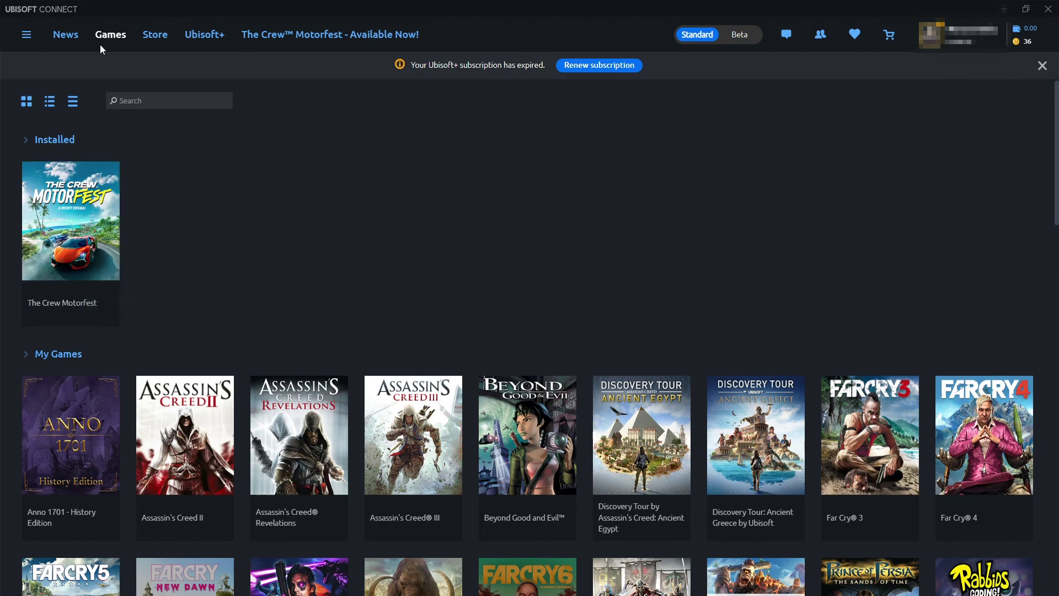
Show the actions for The Crew Motorfest tile, including Verify files, in the Ubisoft Connect Games library
left_click(109, 318)
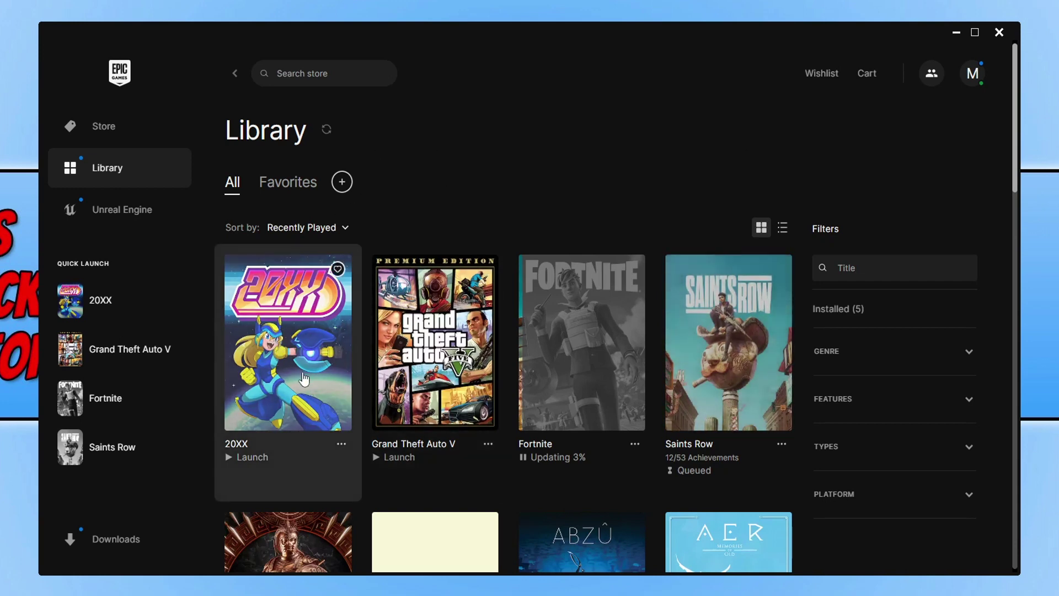
Open the '...' menu on the 20XX library tile and choose Manage
left_click(341, 454)
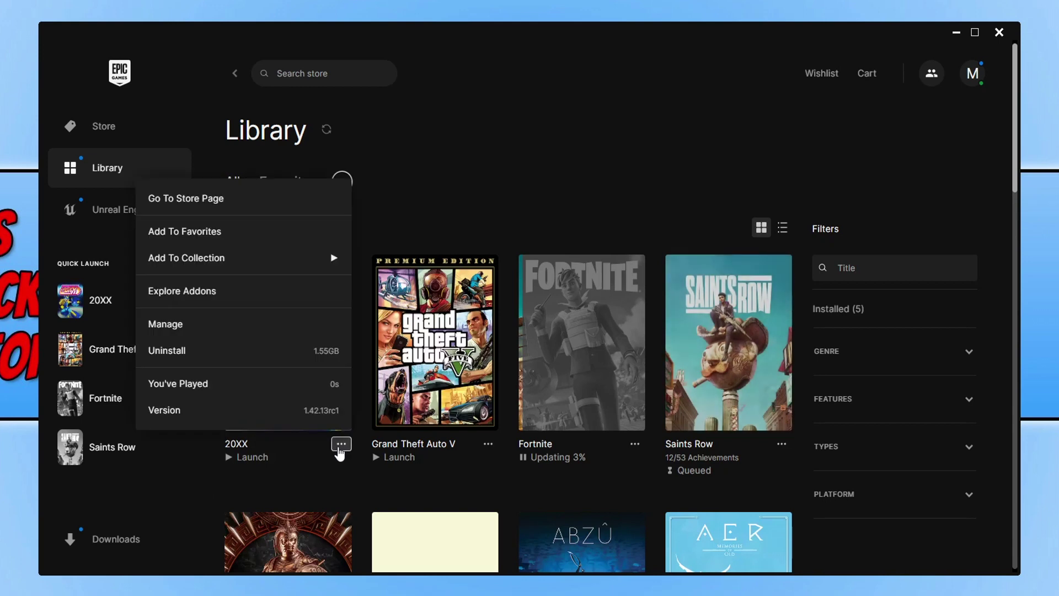
left_click(247, 325)
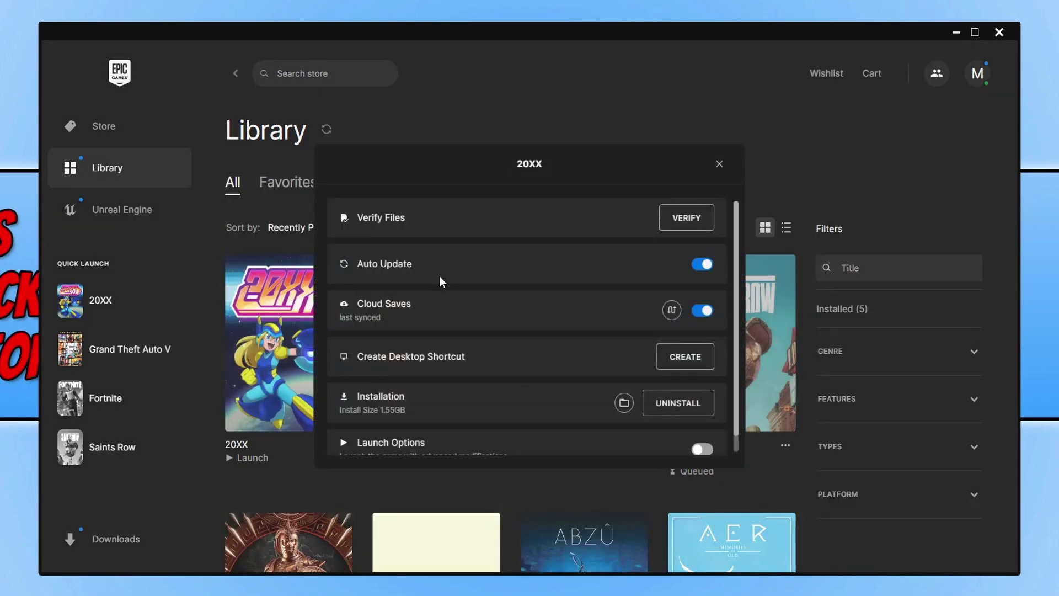